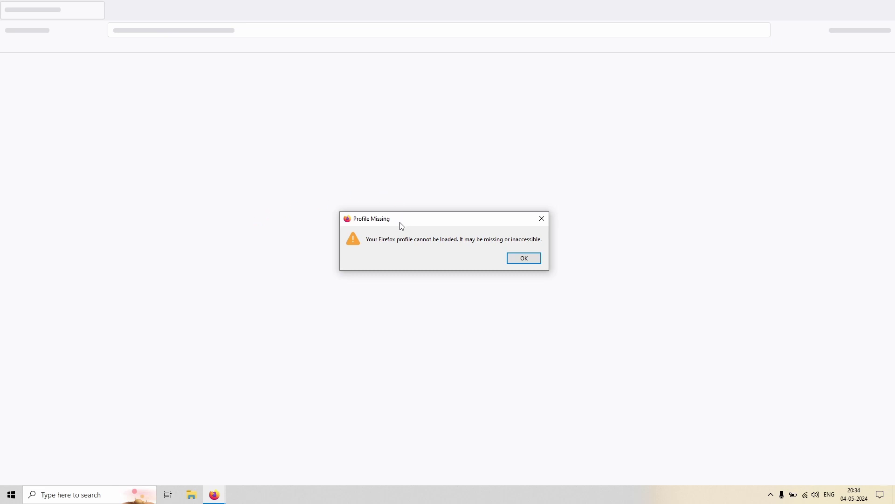
Launch the Firefox profile manager by running 'firefox.exe -P' from the Windows Run dialog.
drag(399, 223, 390, 230)
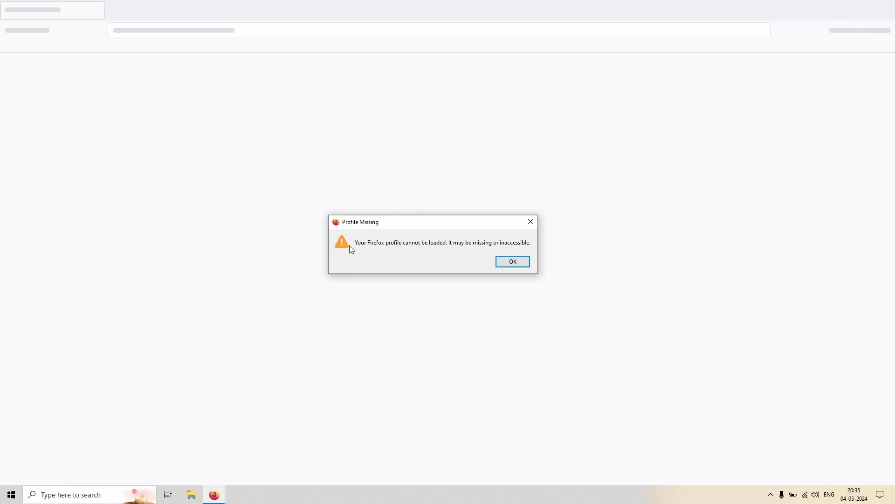
click(11, 498)
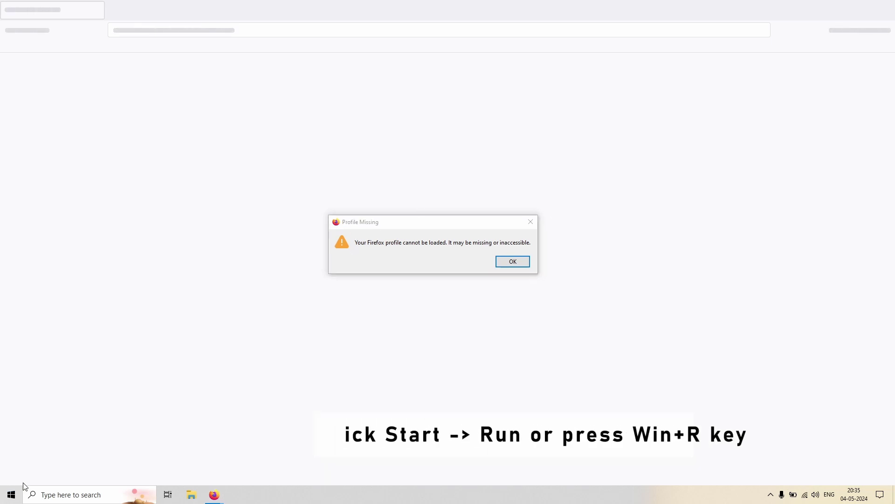
text(run)
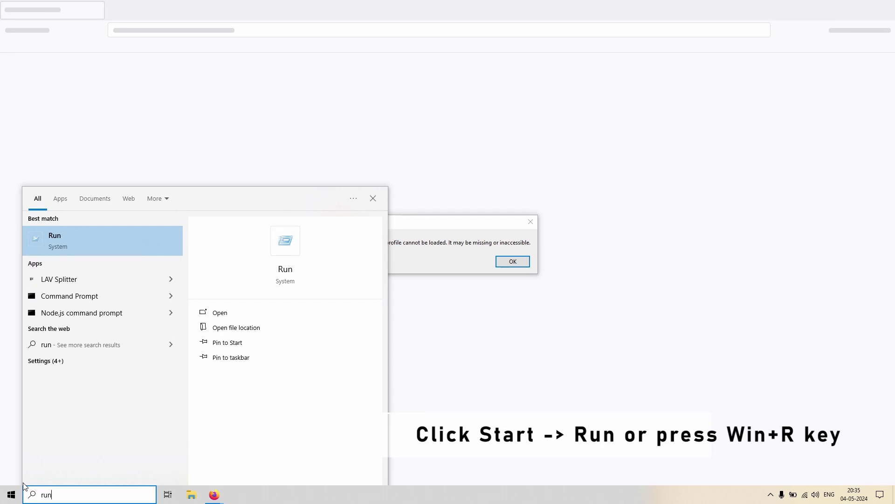
key(Return)
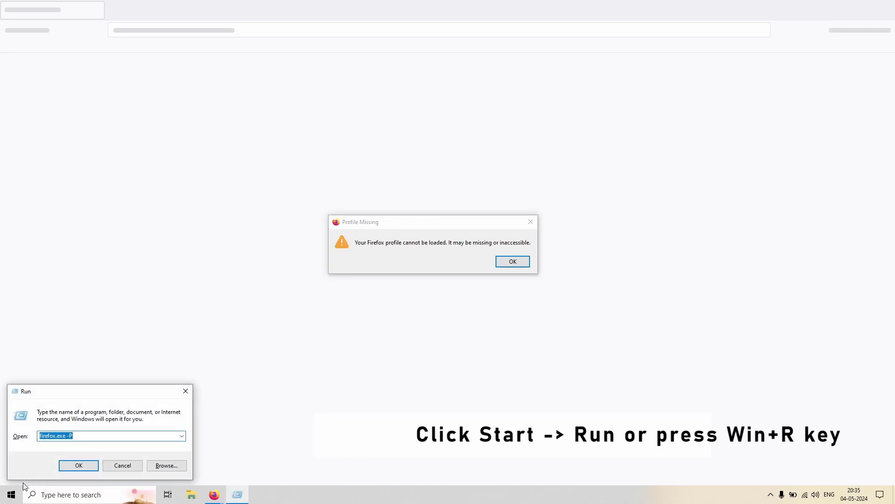
drag(65, 393, 344, 110)
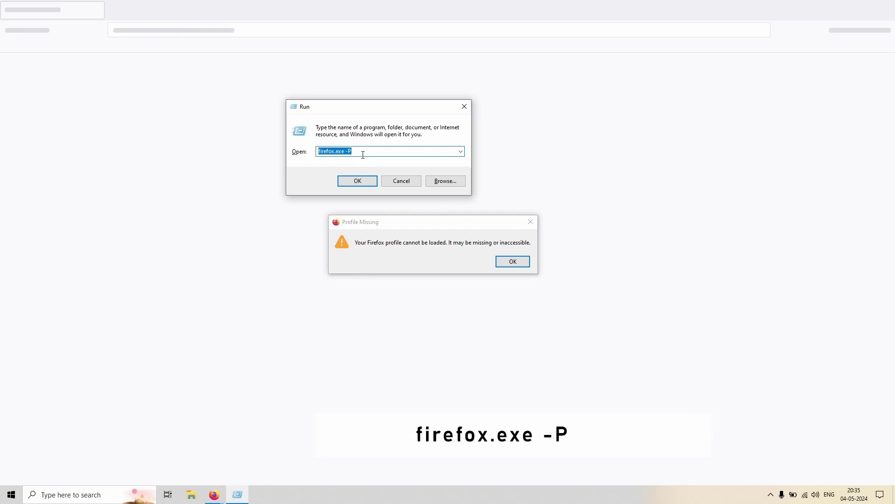
click(358, 181)
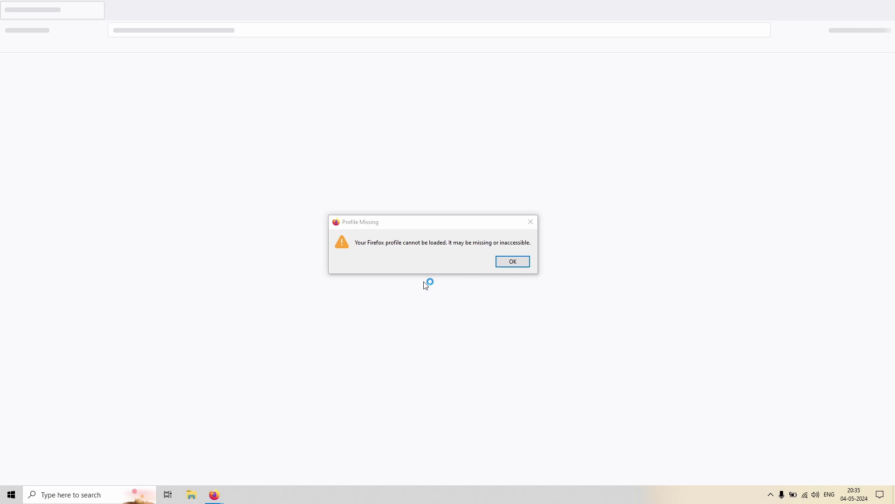
Exit the Choose User Profile window, which lists only Default User, without starting Firefox.
drag(411, 174, 183, 149)
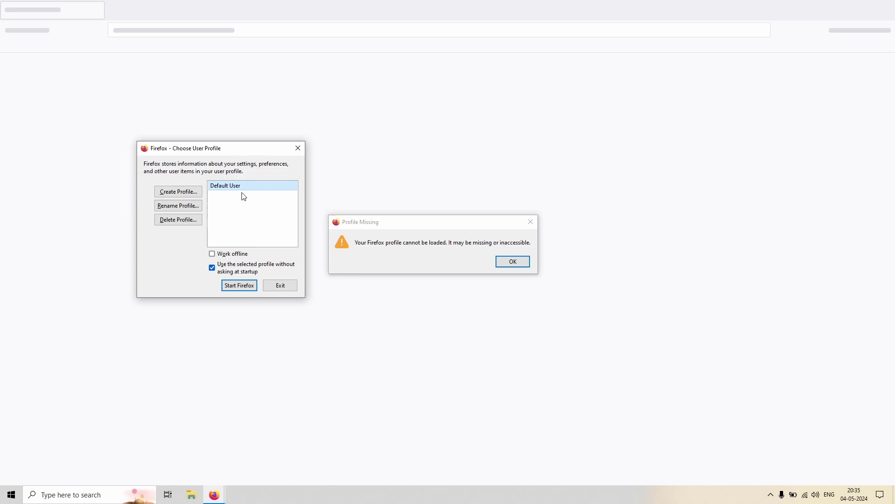
click(278, 286)
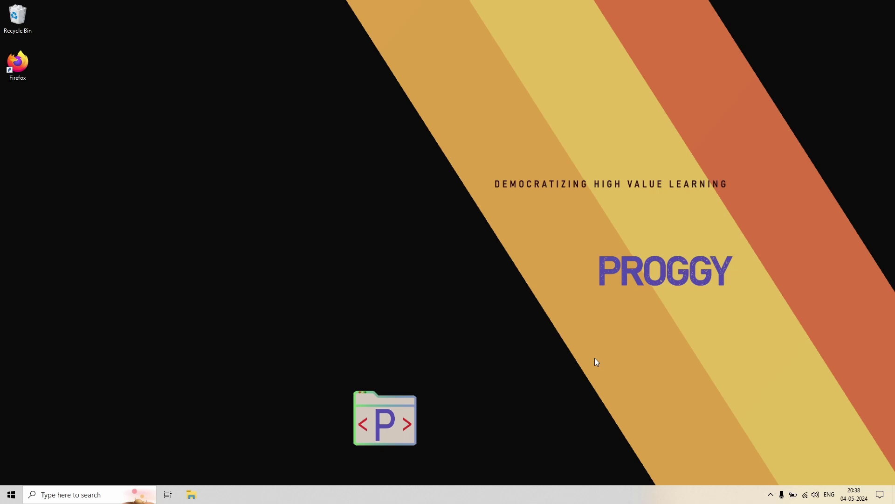
Search %APPDATA% from the Start menu to open the Roaming folder in File Explorer.
key(super)
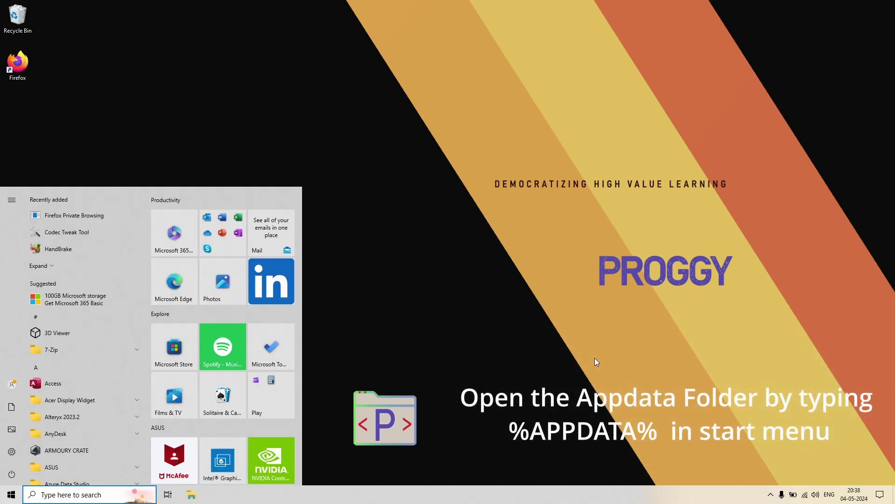
text(%)
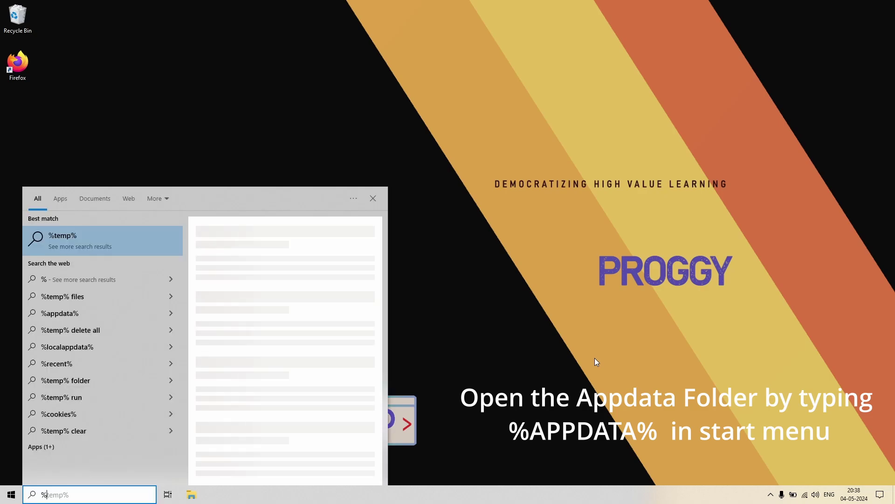
text(A)
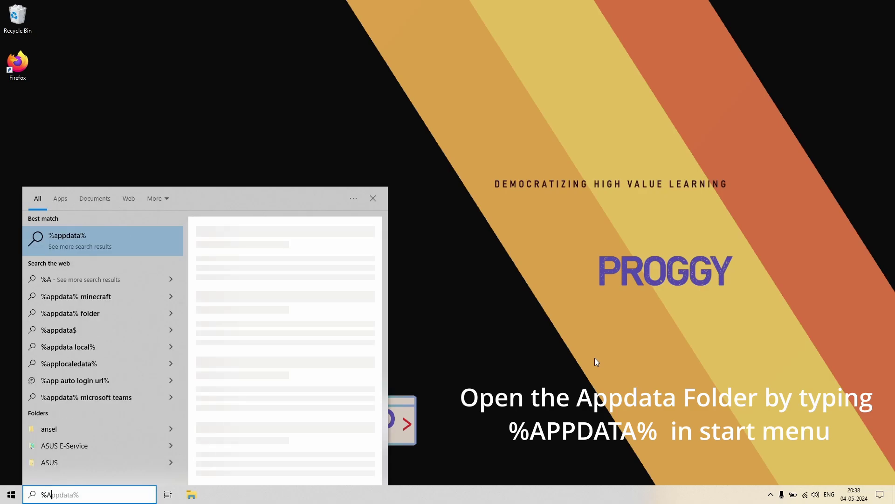
text(PPDATA)
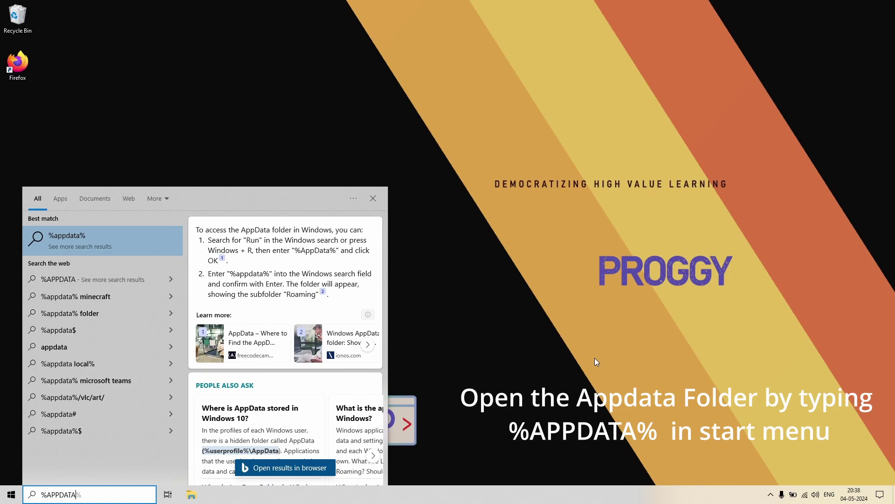
text(%)
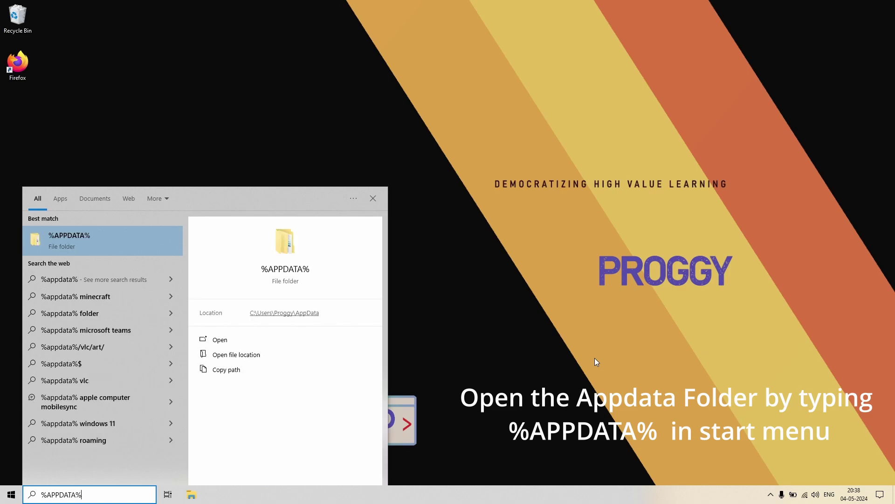
key(Return)
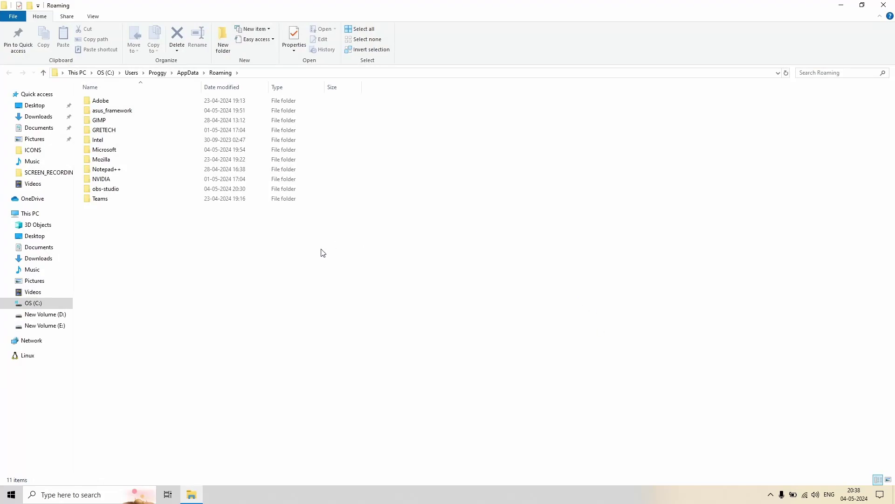
Browse into Mozilla and then its Firefox folder.
double_click(103, 161)
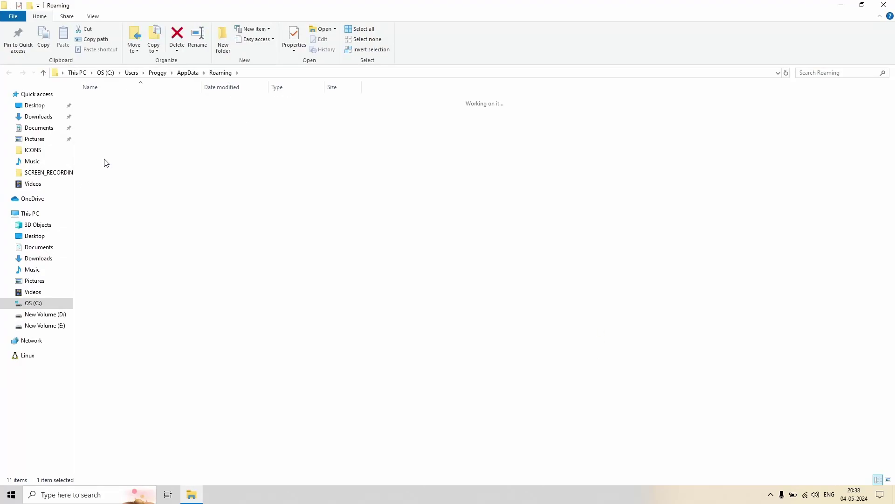
double_click(112, 111)
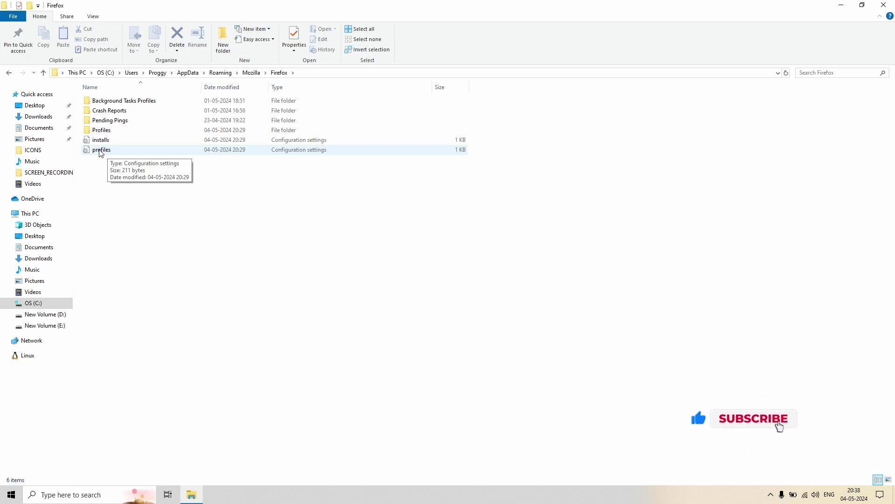
right_click(101, 153)
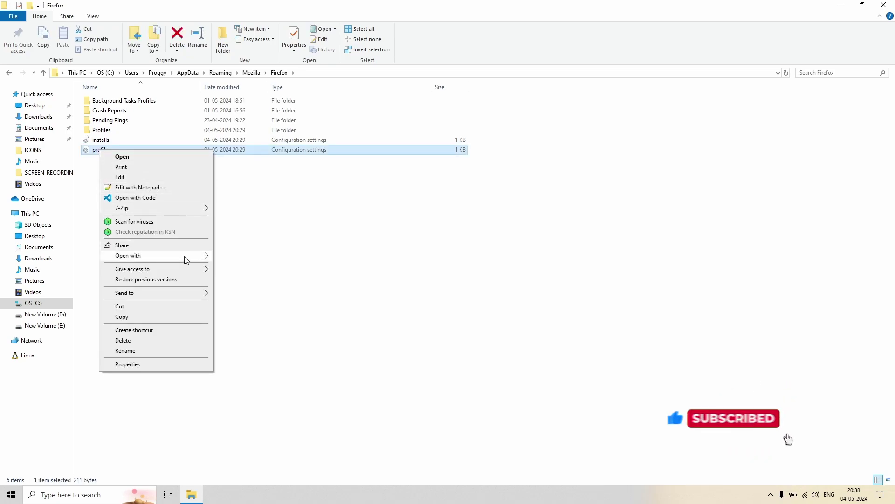
mouse_move(186, 257)
click(219, 259)
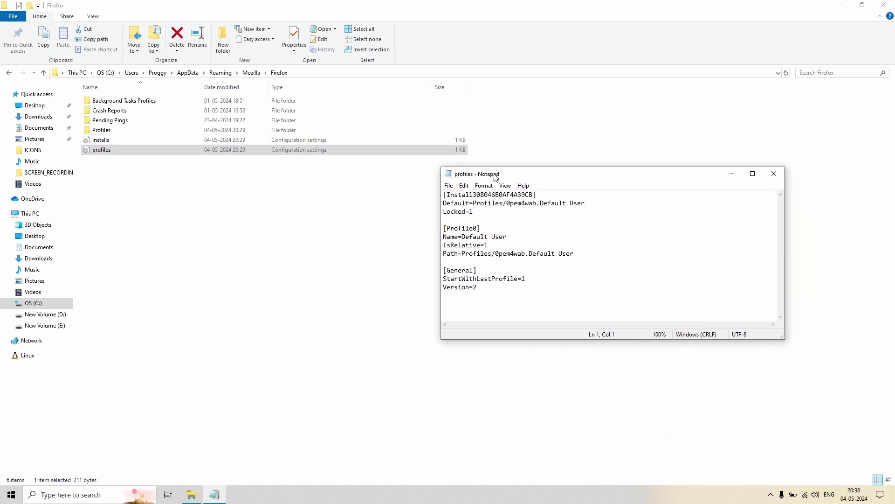
double_click(565, 202)
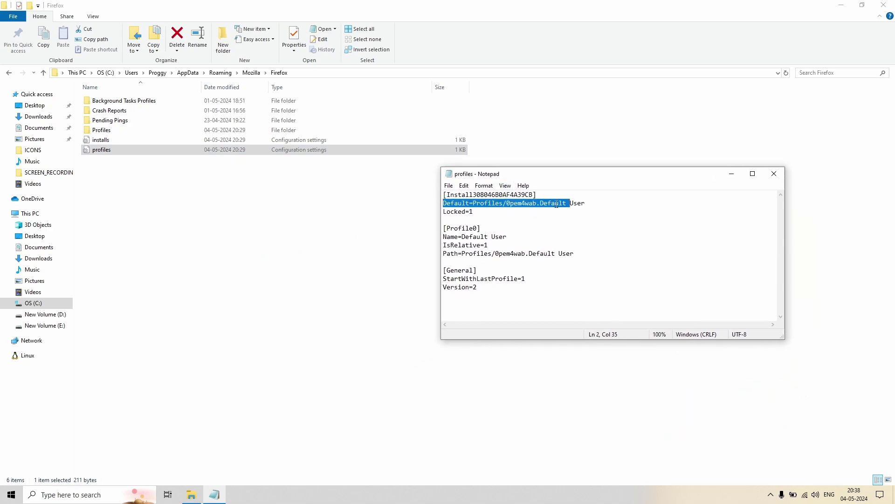
drag(587, 204, 540, 204)
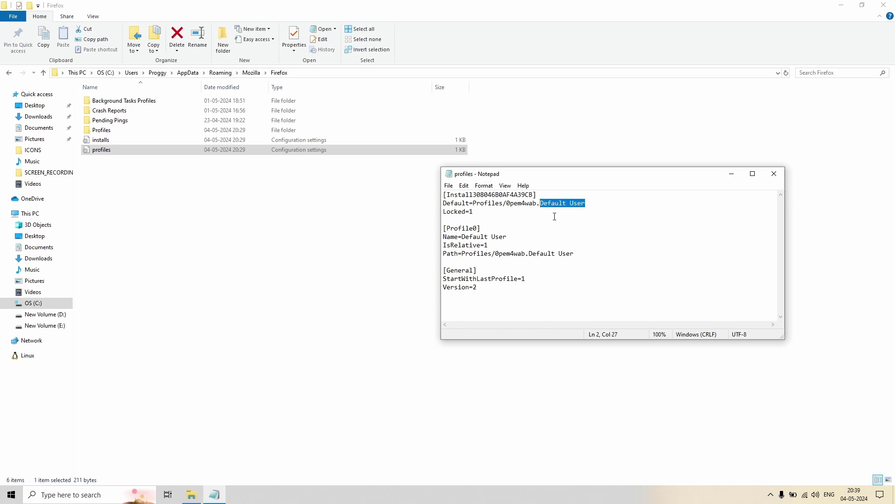
click(599, 204)
drag(588, 204, 544, 204)
Check that the Profiles folder is empty and close profiles.ini in Notepad.
double_click(101, 130)
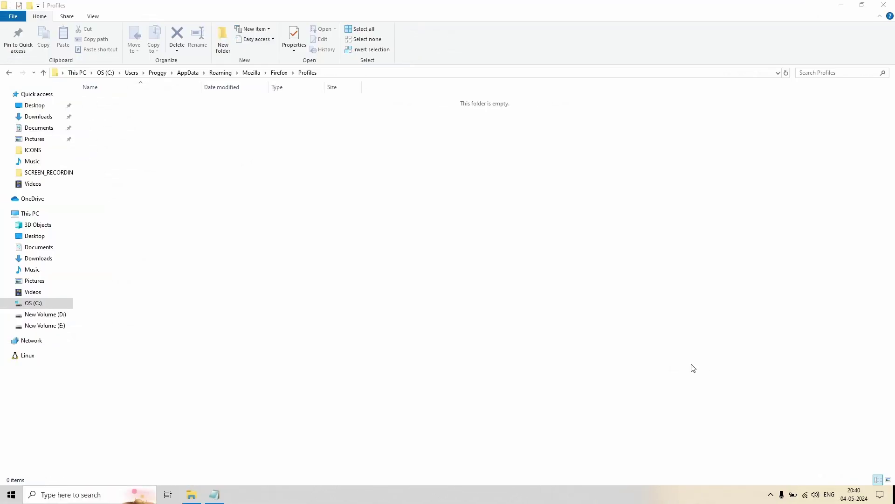
click(215, 494)
click(774, 174)
Return to the Firefox folder and delete the profiles.ini file.
click(279, 73)
click(222, 217)
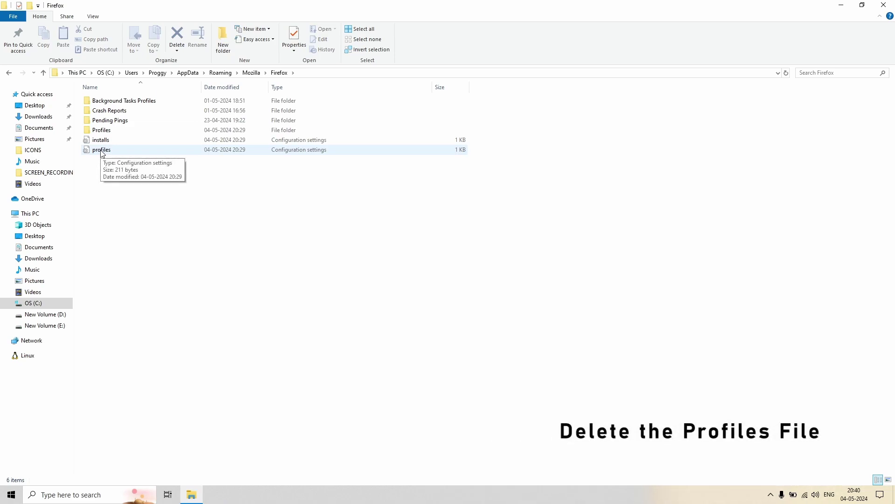
click(103, 152)
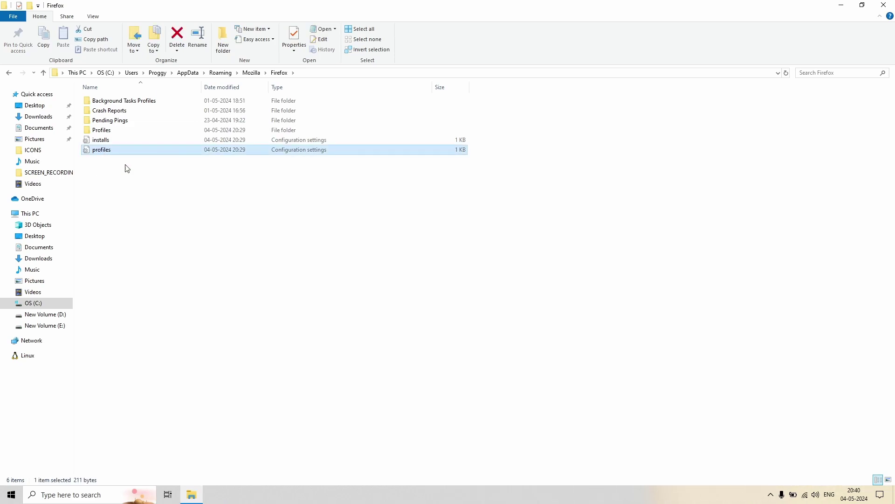
key(Delete)
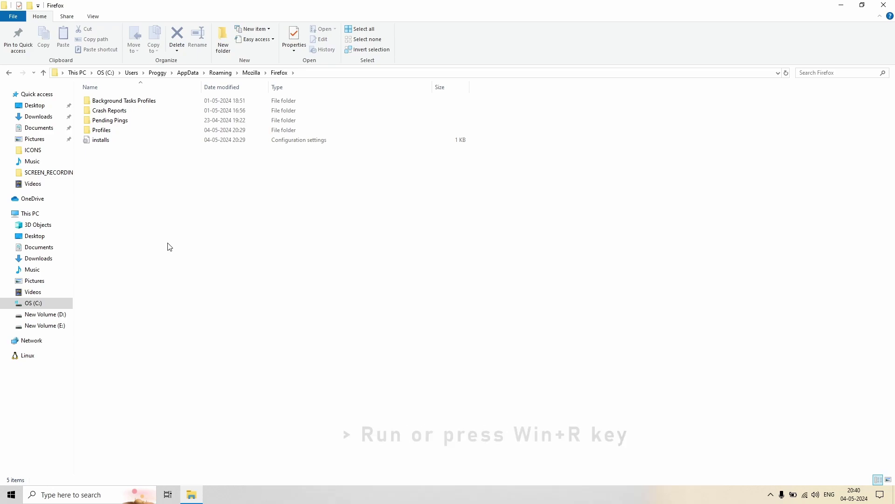
key(super+r)
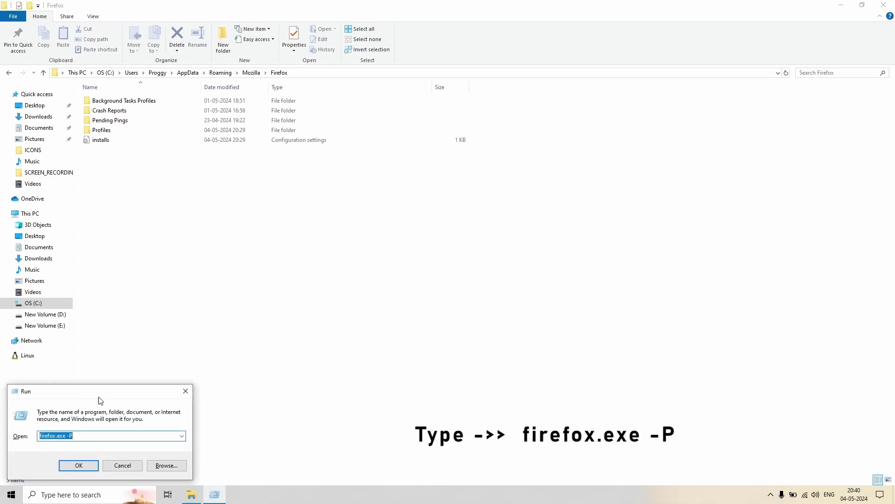
Run 'firefox.exe -P' to show the Choose User Profile window with an empty profile list.
drag(100, 396, 296, 290)
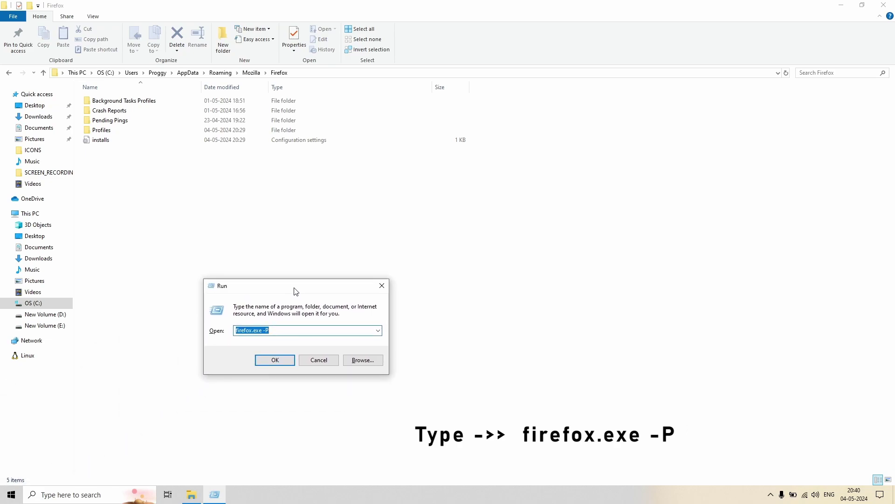
key(Return)
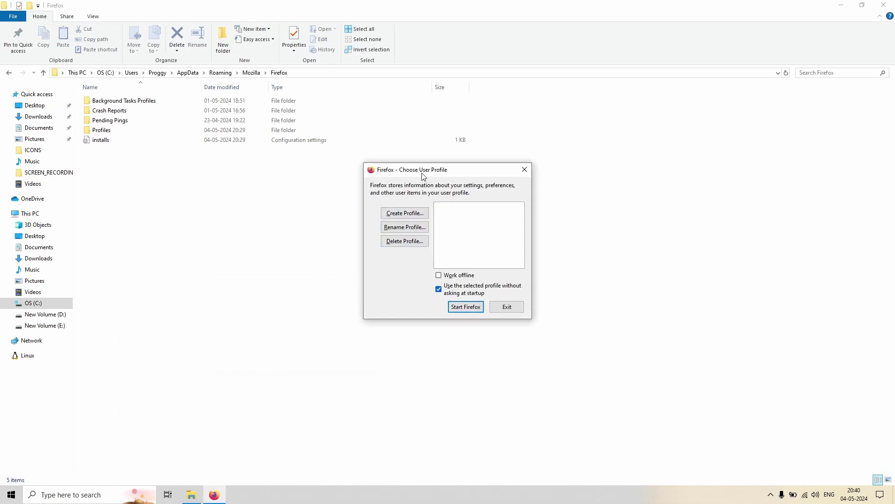
drag(423, 176, 448, 187)
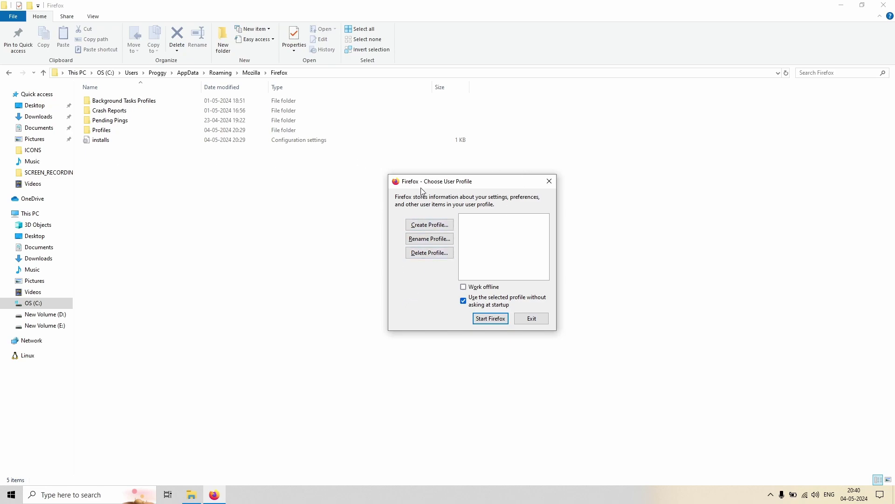
Create a new profile named 'Default User_12345' and start Firefox with it.
click(427, 225)
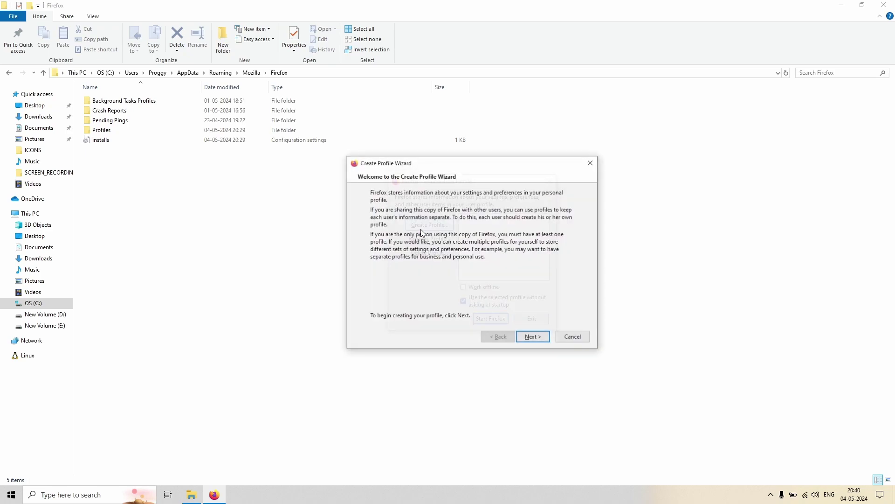
drag(403, 175, 180, 185)
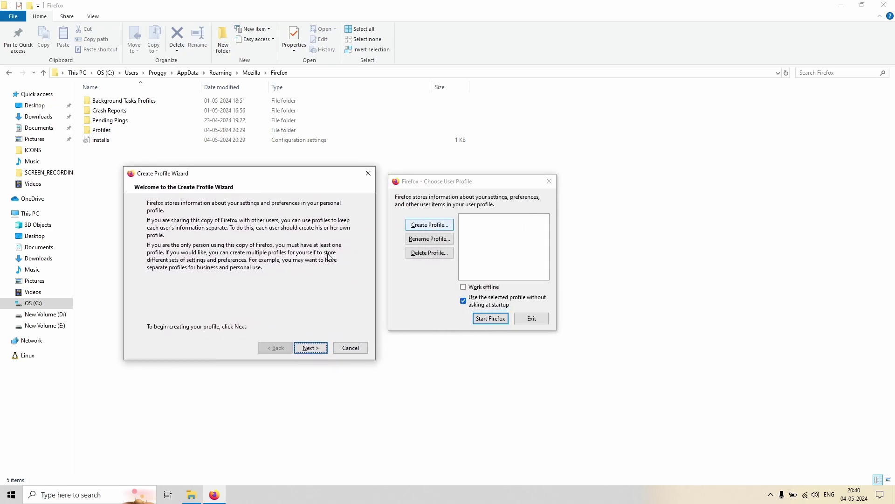
click(310, 348)
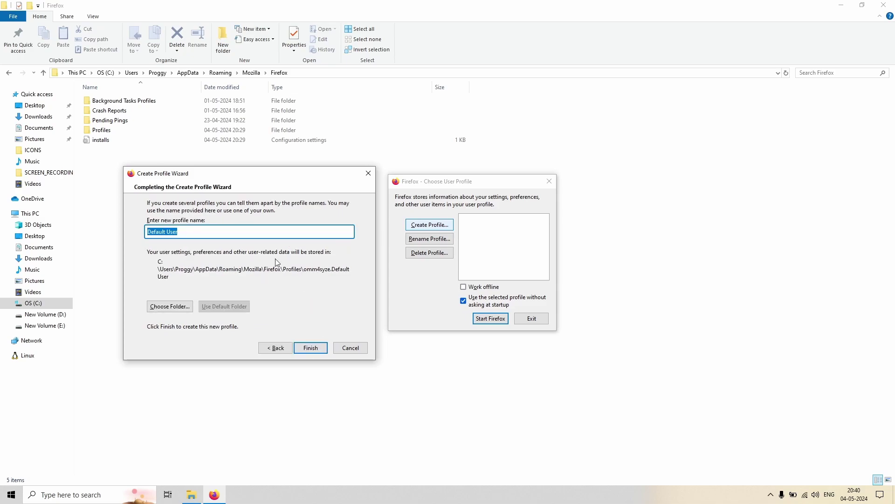
click(209, 233)
text(12345)
click(311, 345)
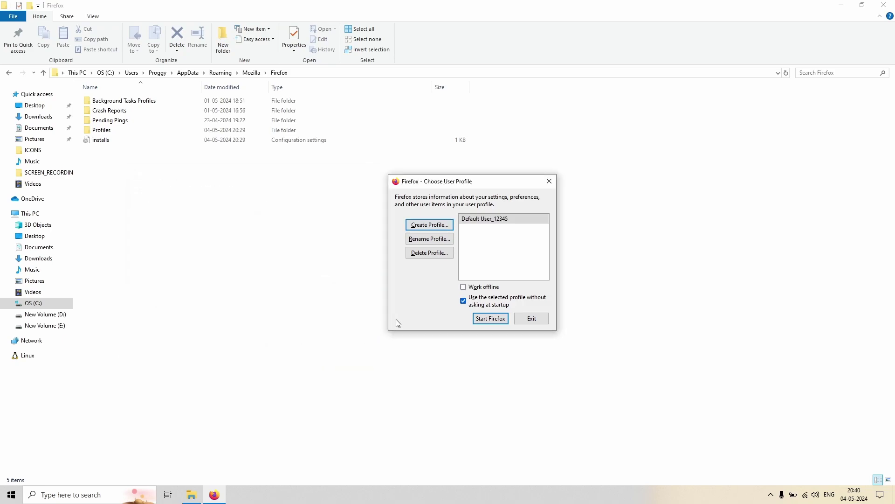
click(491, 320)
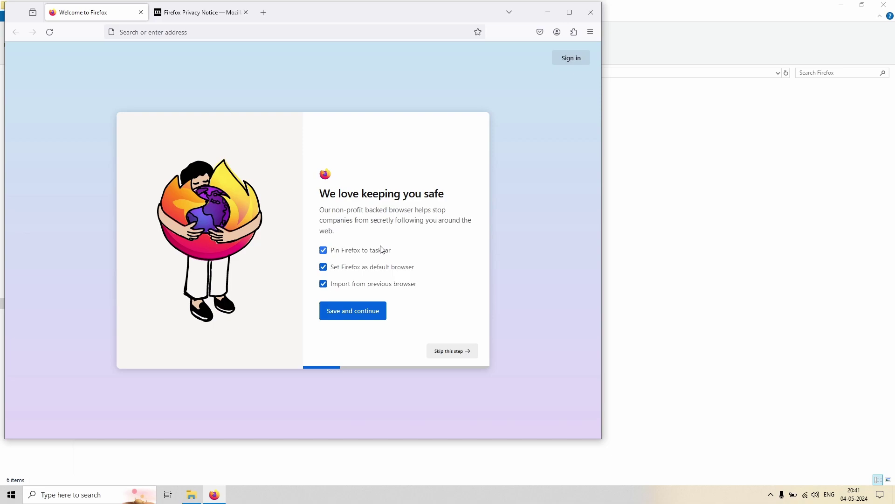
Maximize the Firefox window showing the Welcome page with Win+Up.
key(super+Up)
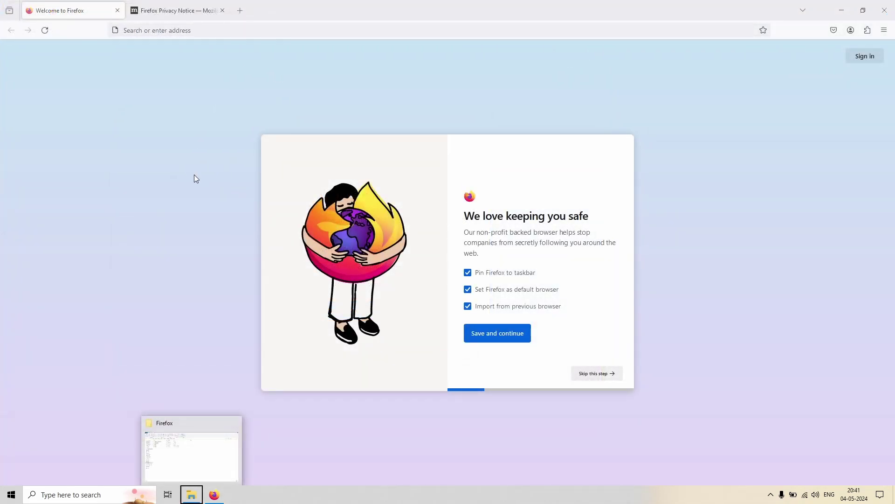